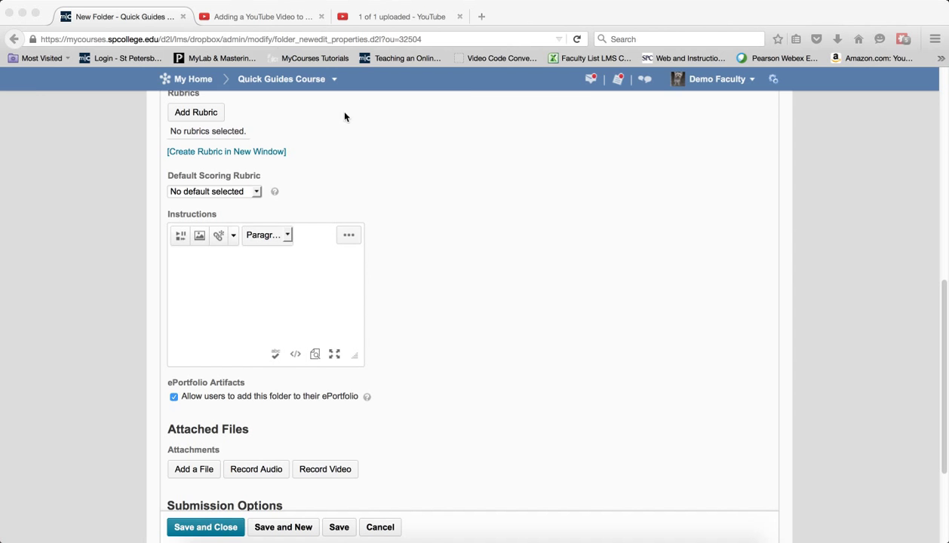
- Check the YouTube video page, then go back to the 'New Folder - Quick Guides' folder editor
{"action": "left_click", "coordinate": [255, 18]}
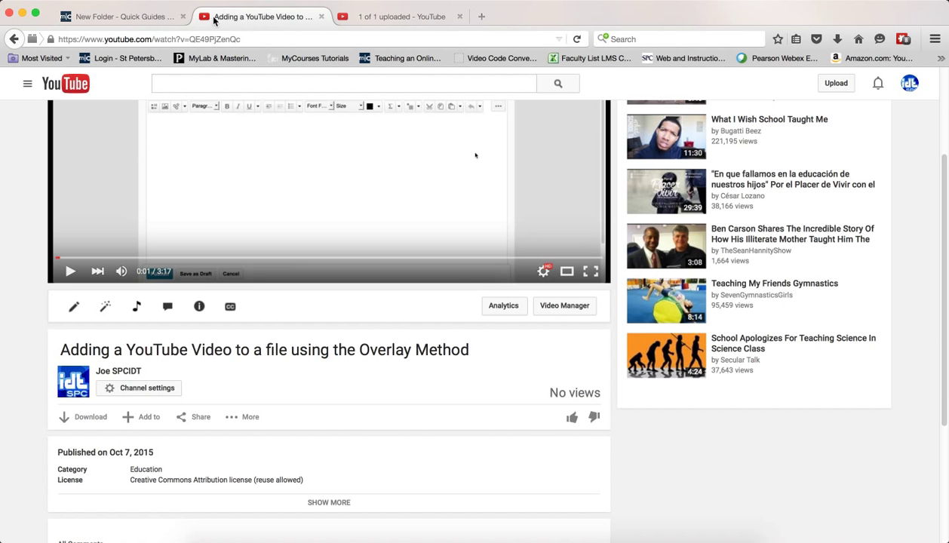
{"action": "scroll", "coordinate": [336, 205], "scroll_direction": "up", "scroll_amount": 3}
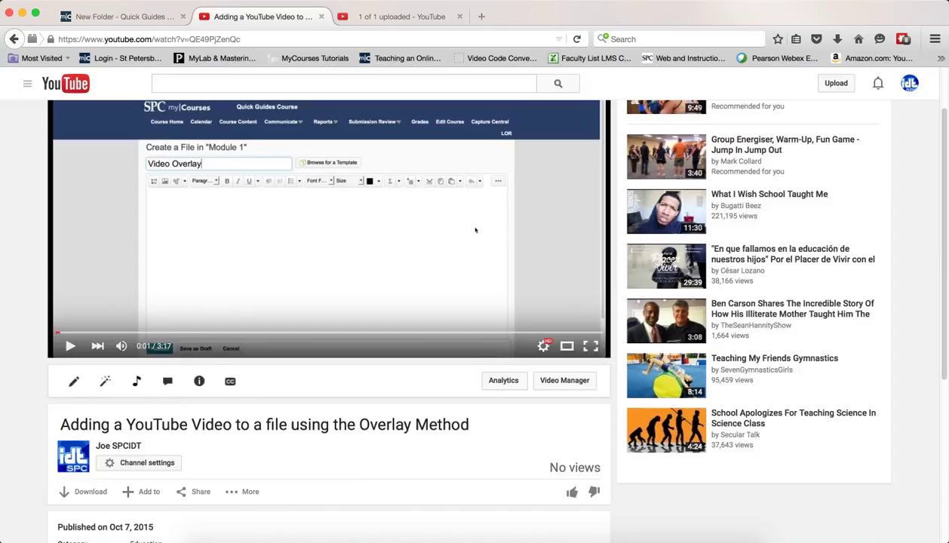
{"action": "left_click", "coordinate": [109, 21]}
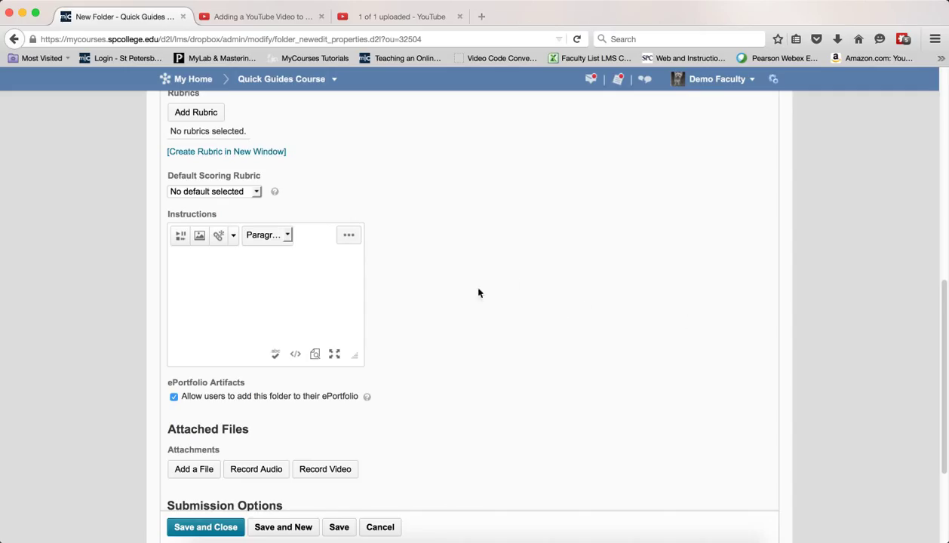
- Paste the hidden iframe for /content/Mods/overlays/dropbox/index.html into the Instructions HTML source and save
{"action": "left_click", "coordinate": [296, 356]}
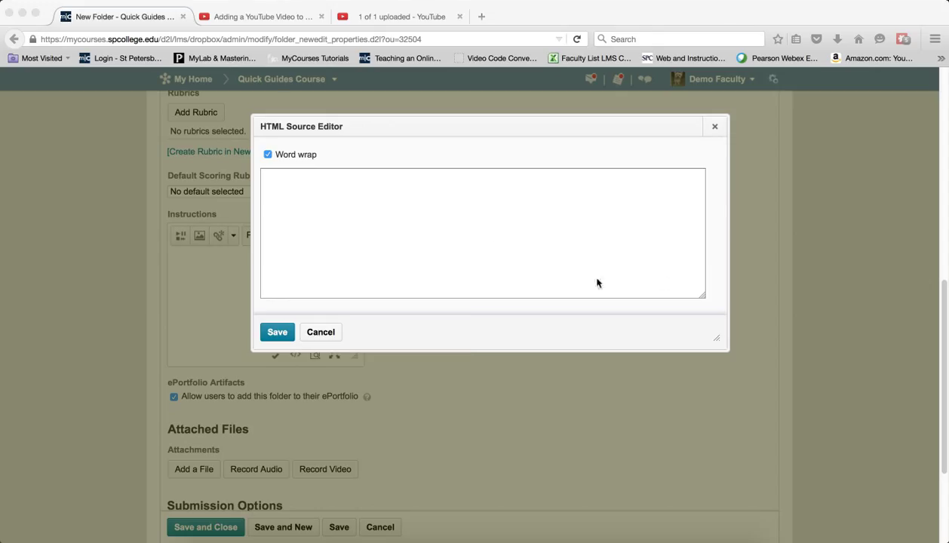
{"action": "left_click", "coordinate": [317, 198]}
{"action": "right_click", "coordinate": [318, 198]}
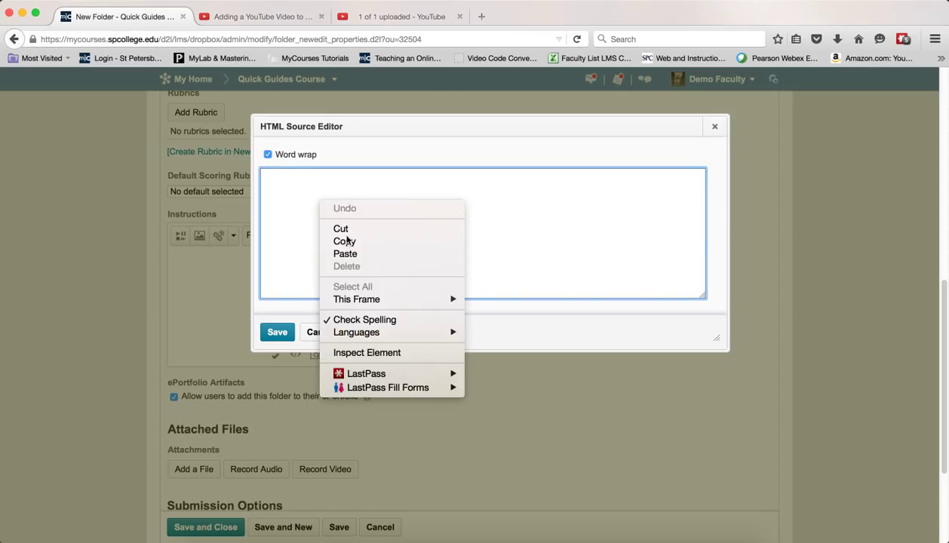
{"action": "left_click", "coordinate": [341, 255]}
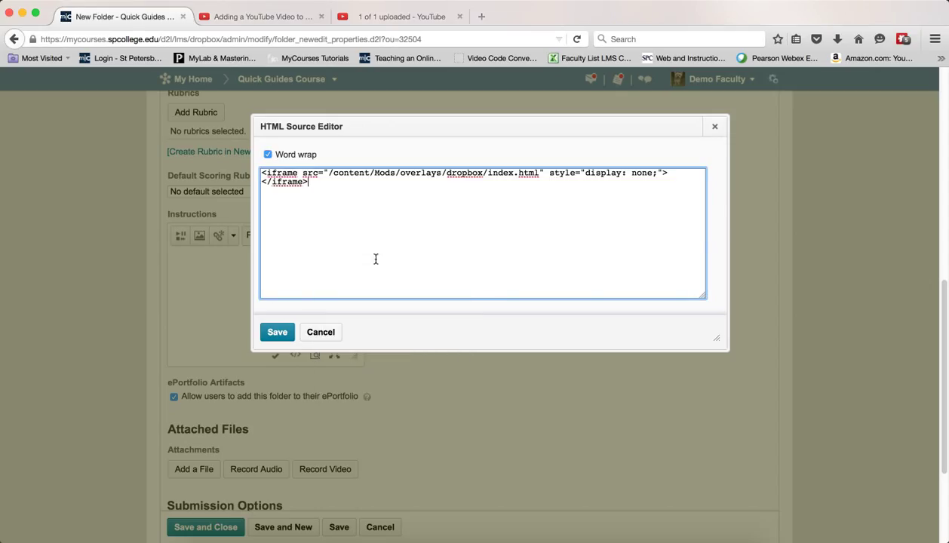
{"action": "left_click", "coordinate": [287, 340]}
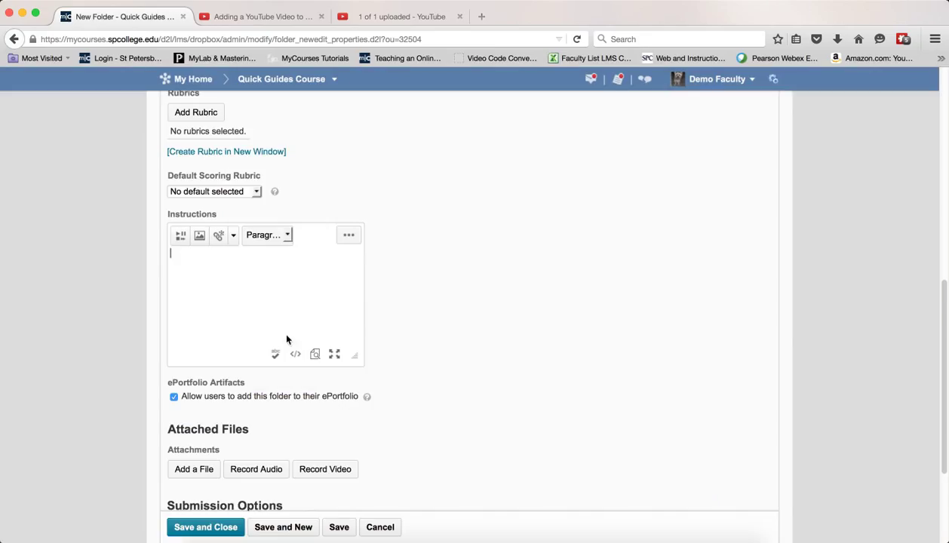
- Type 'This is a video' in Instructions and start a Url quicklink on that text
{"action": "left_click", "coordinate": [196, 297]}
{"action": "type", "text": "This is a video"}
{"action": "left_click_drag", "start_coordinate": [237, 256], "coordinate": [169, 254]}
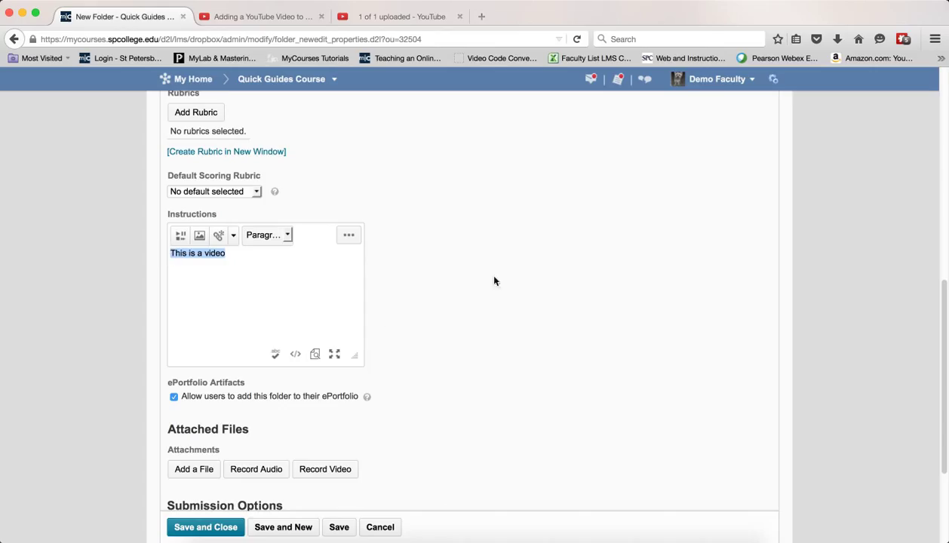
{"action": "left_click", "coordinate": [219, 237]}
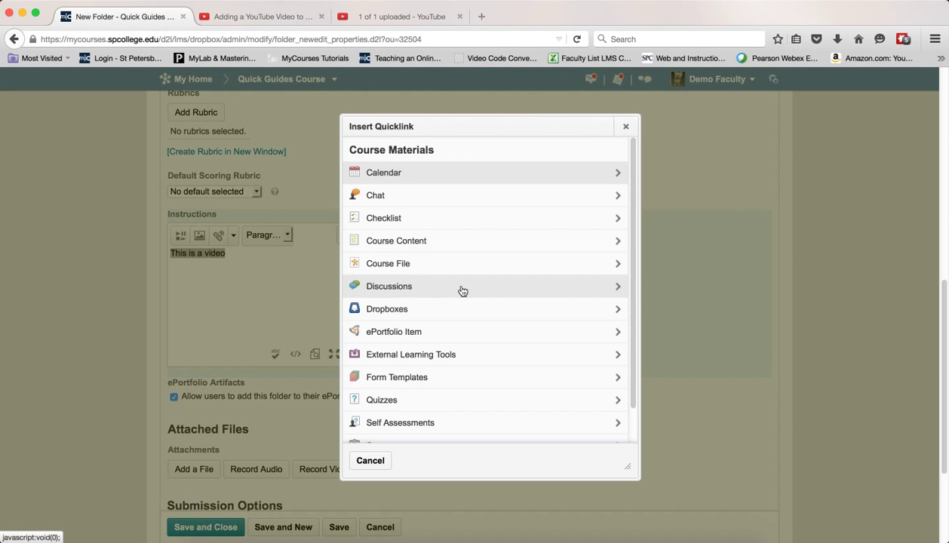
{"action": "scroll", "coordinate": [489, 349], "scroll_direction": "down", "scroll_amount": 2}
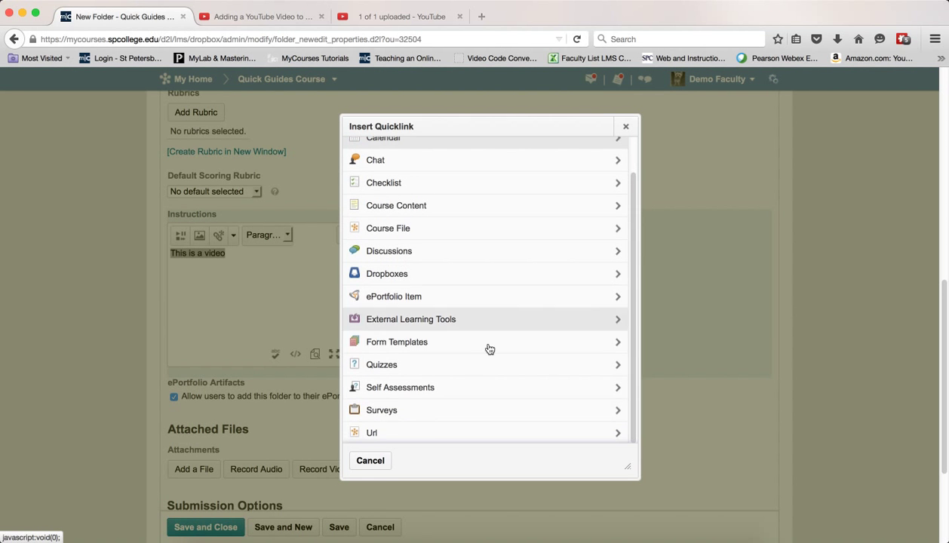
{"action": "left_click", "coordinate": [426, 435]}
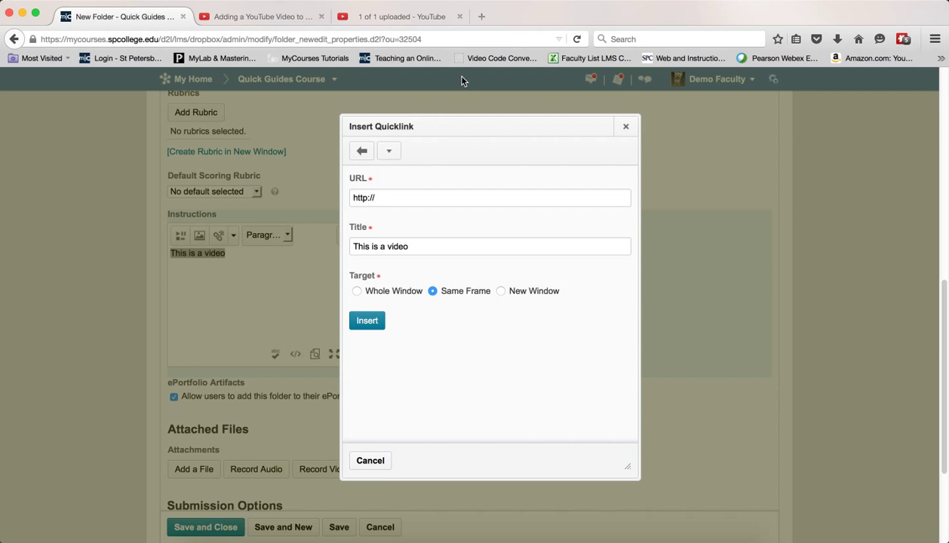
- Bring up the YouTube video's embed code through its Share options
{"action": "left_click", "coordinate": [264, 20]}
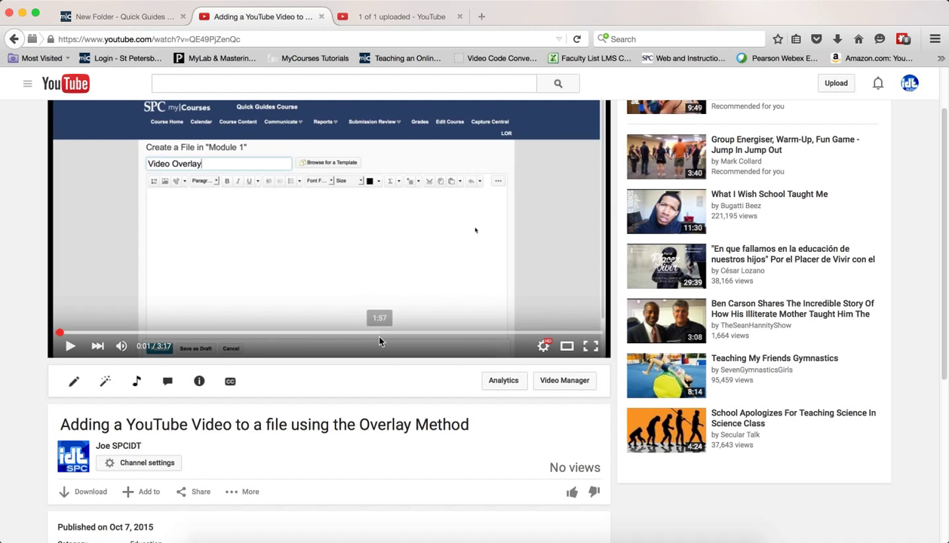
{"action": "scroll", "coordinate": [379, 342], "scroll_direction": "down", "scroll_amount": 1}
{"action": "scroll", "coordinate": [380, 342], "scroll_direction": "down", "scroll_amount": 2}
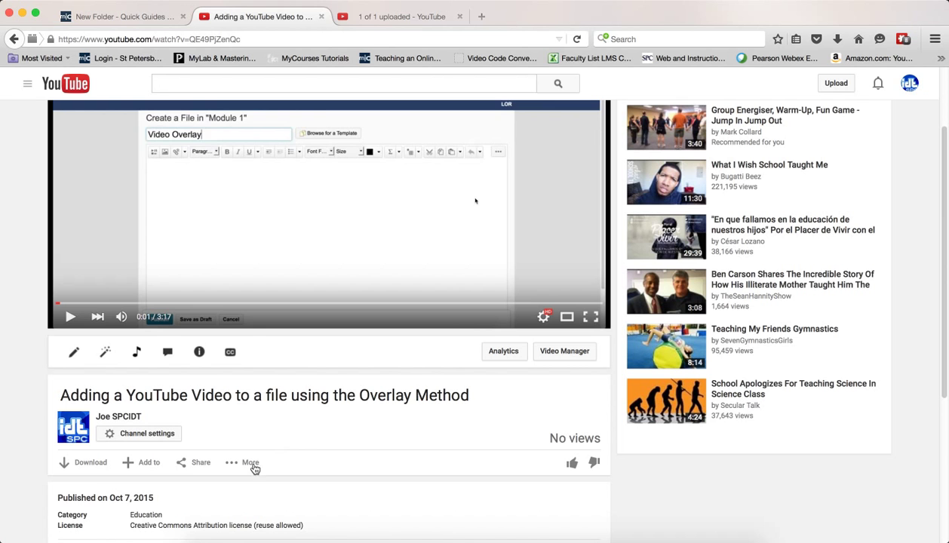
{"action": "left_click", "coordinate": [196, 466]}
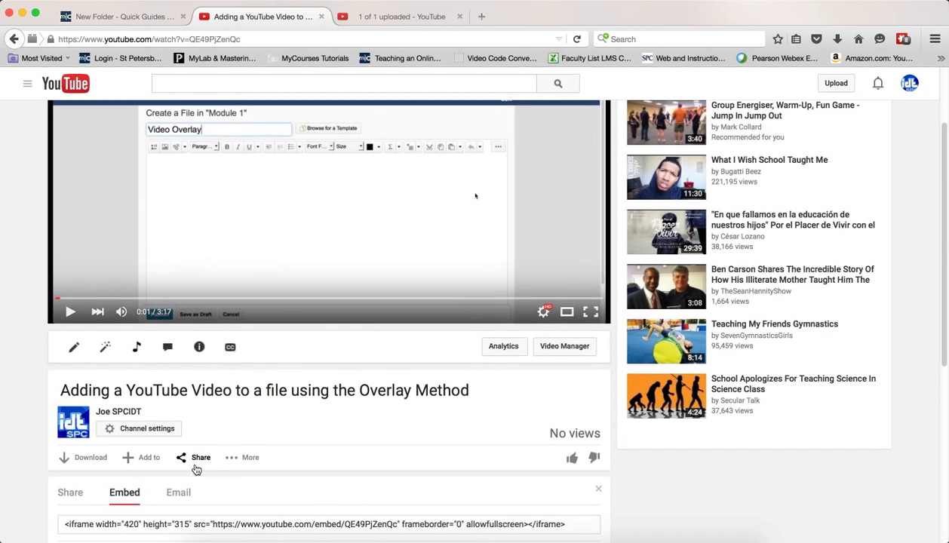
{"action": "scroll", "coordinate": [193, 469], "scroll_direction": "down", "scroll_amount": 3}
{"action": "left_click", "coordinate": [128, 405]}
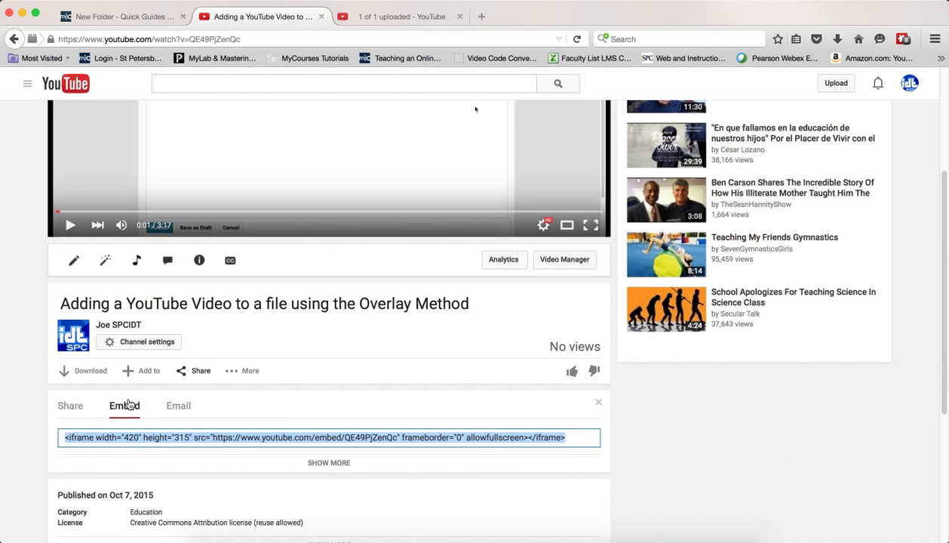
{"action": "left_click", "coordinate": [223, 443]}
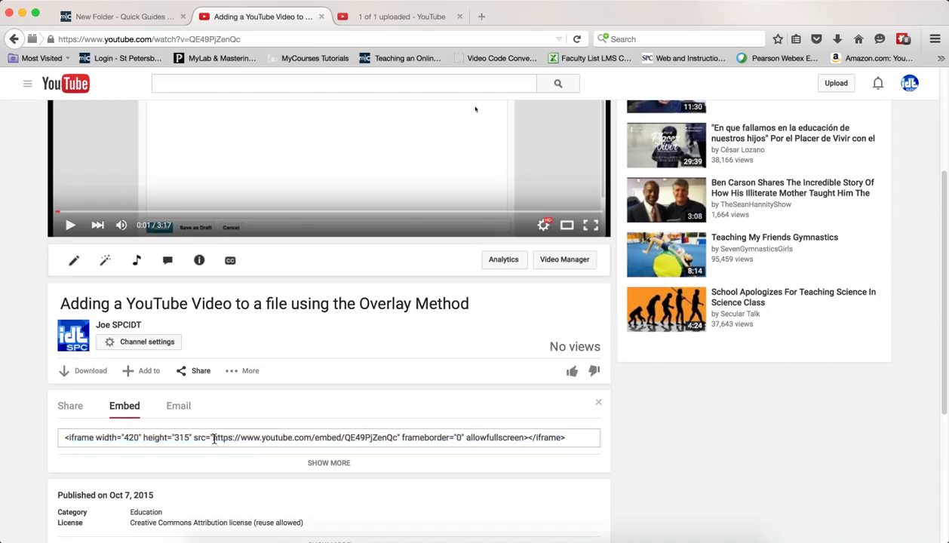
{"action": "left_click", "coordinate": [214, 437]}
{"action": "left_click", "coordinate": [214, 438]}
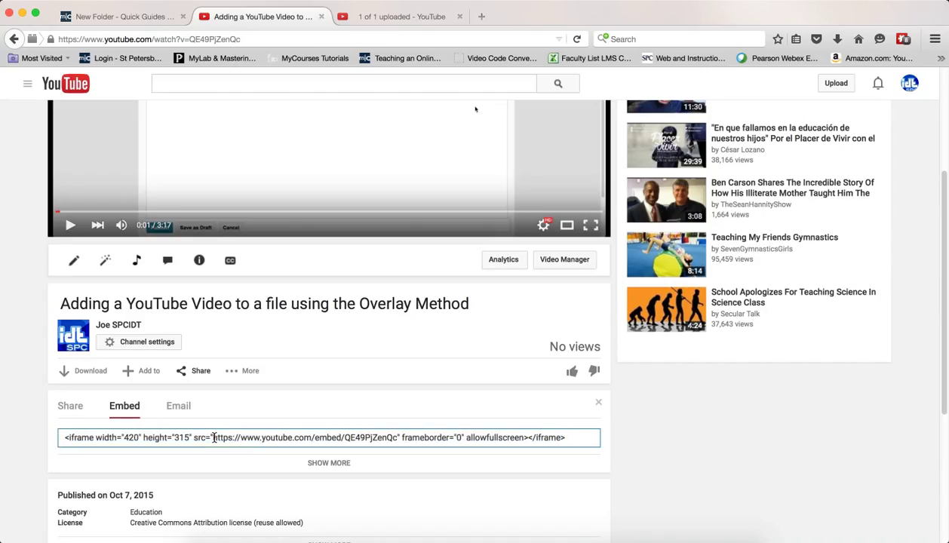
{"action": "left_click_drag", "start_coordinate": [214, 437], "coordinate": [398, 438]}
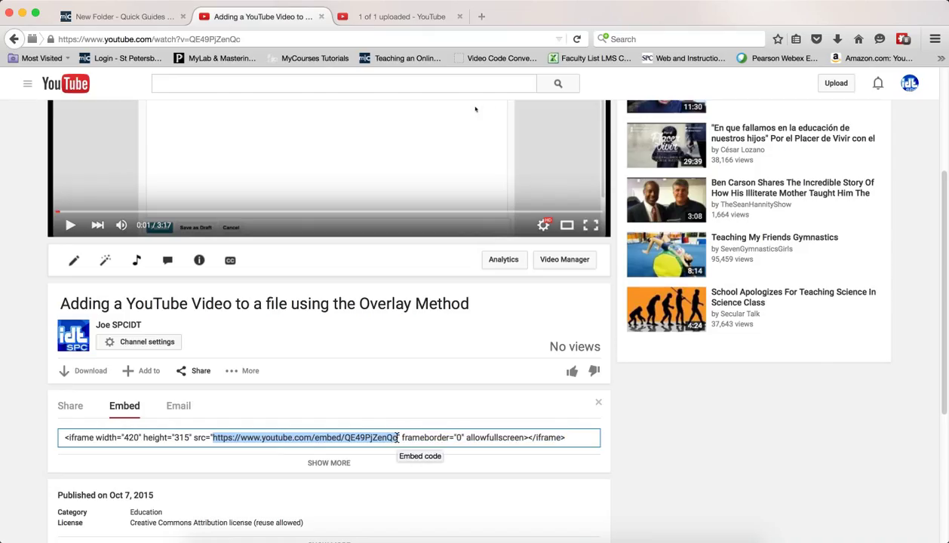
{"action": "right_click", "coordinate": [347, 434]}
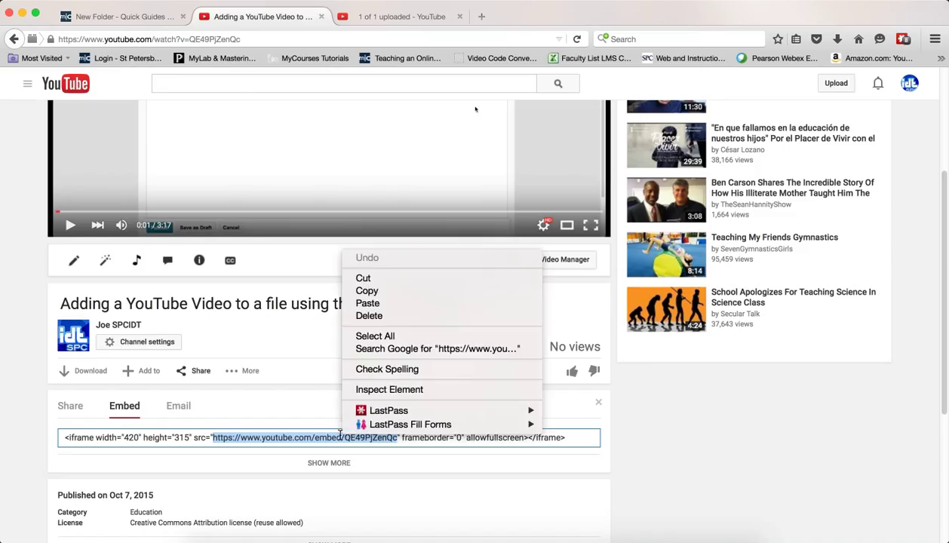
{"action": "left_click", "coordinate": [385, 298]}
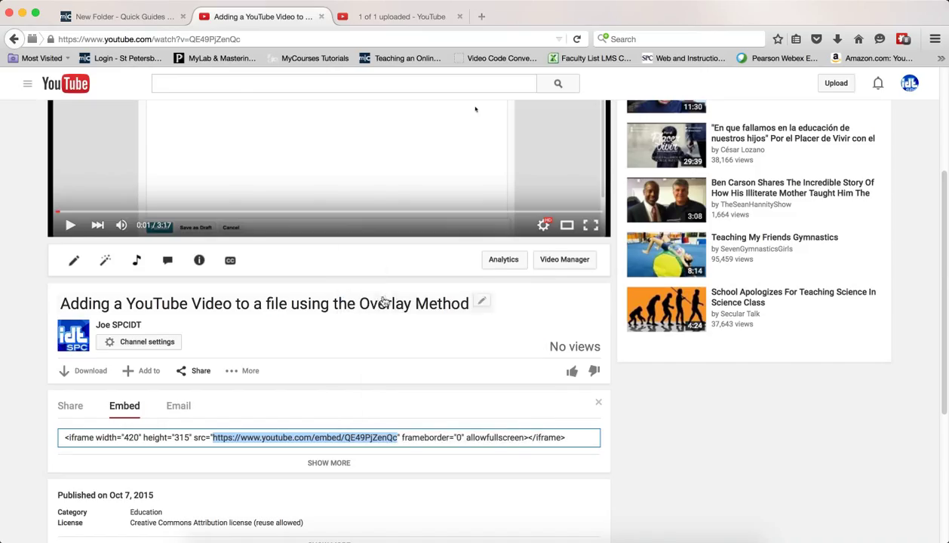
{"action": "left_click", "coordinate": [128, 11]}
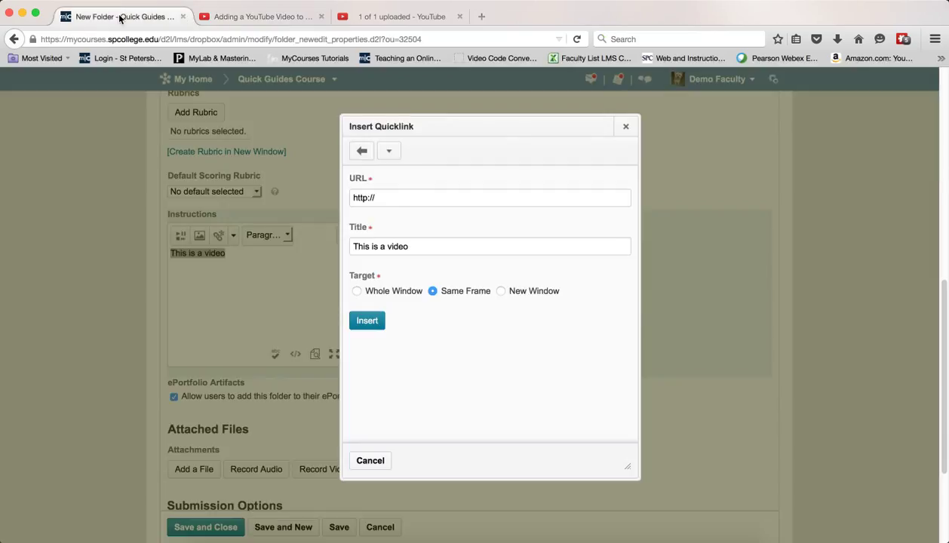
{"action": "left_click", "coordinate": [389, 191]}
{"action": "left_click_drag", "start_coordinate": [378, 195], "coordinate": [349, 196]}
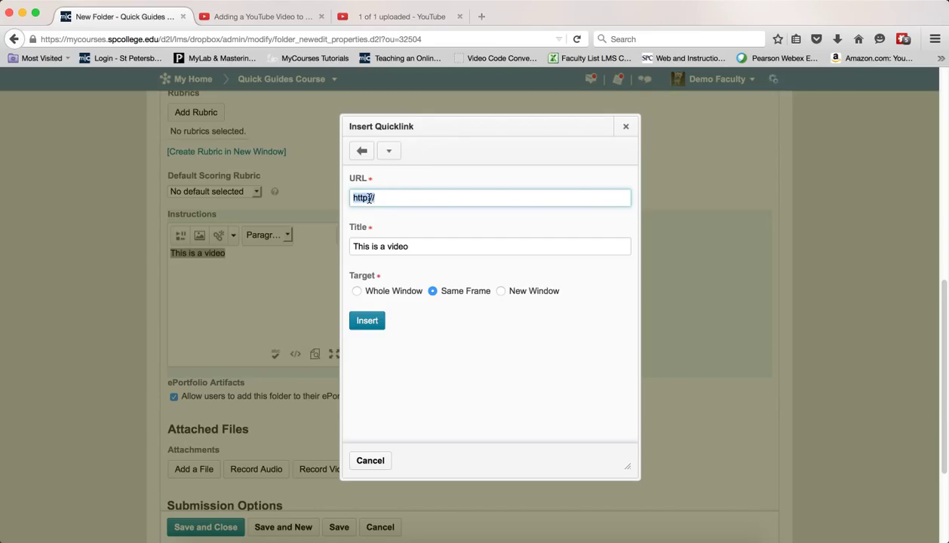
{"action": "right_click", "coordinate": [368, 198]}
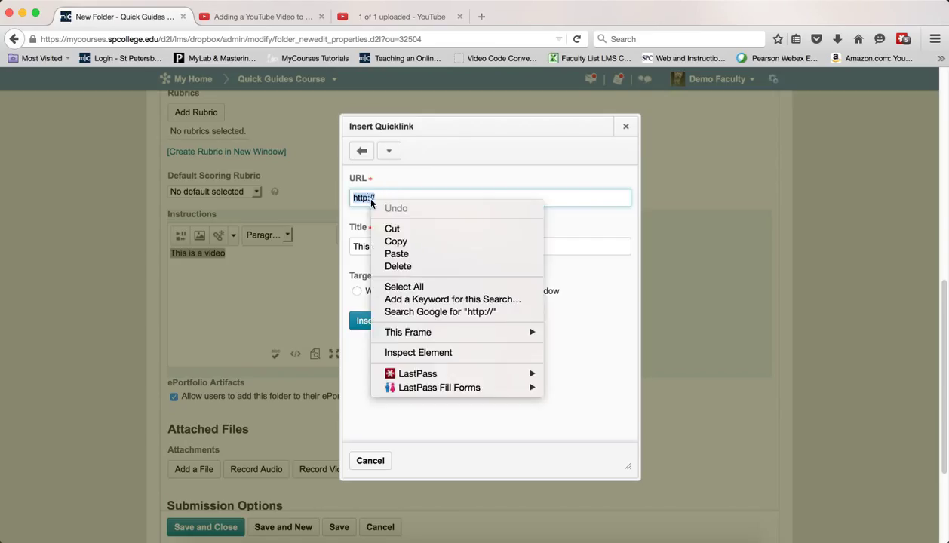
{"action": "left_click", "coordinate": [404, 253]}
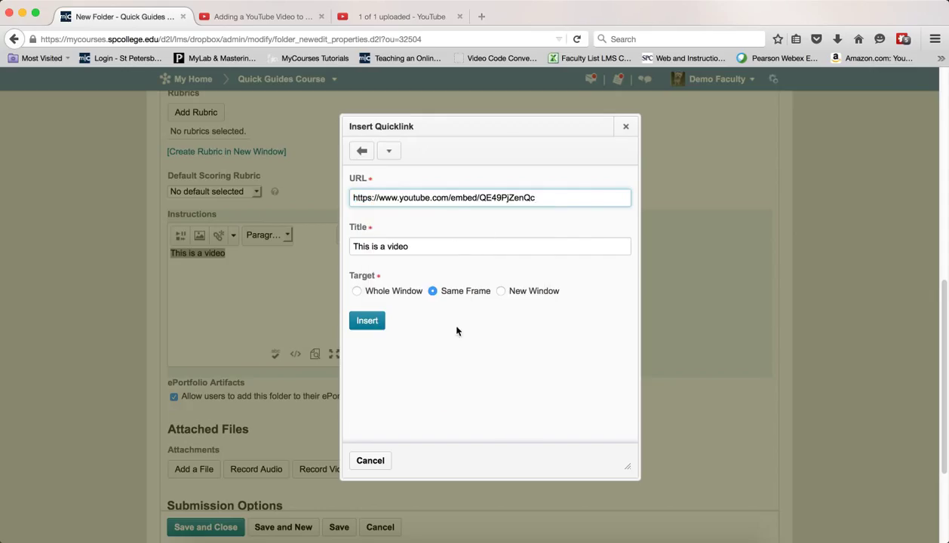
{"action": "left_click", "coordinate": [381, 329]}
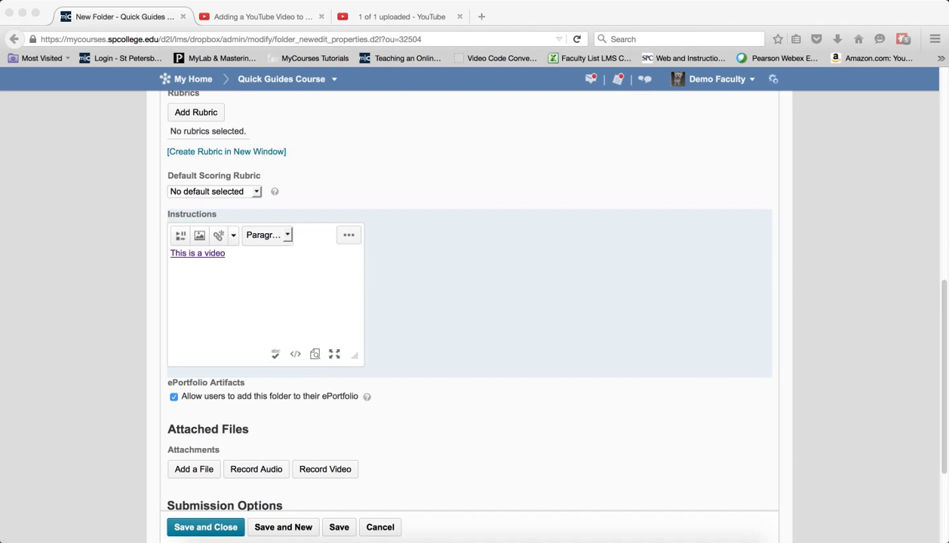
- In the Instructions HTML source, replace target="_self" with target="overlay" and save
{"action": "left_click", "coordinate": [626, 275]}
{"action": "left_click", "coordinate": [295, 354]}
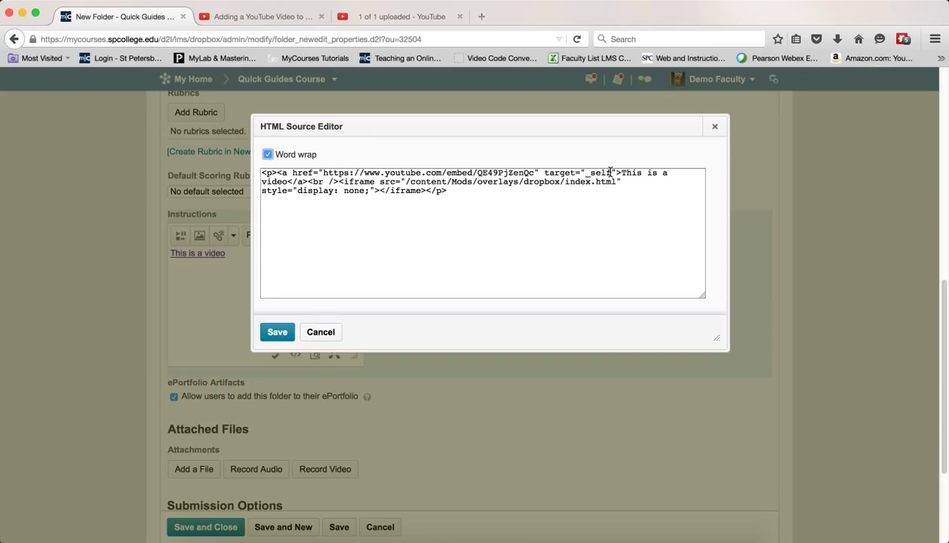
{"action": "left_click_drag", "start_coordinate": [614, 173], "coordinate": [545, 173]}
{"action": "right_click", "coordinate": [555, 175]}
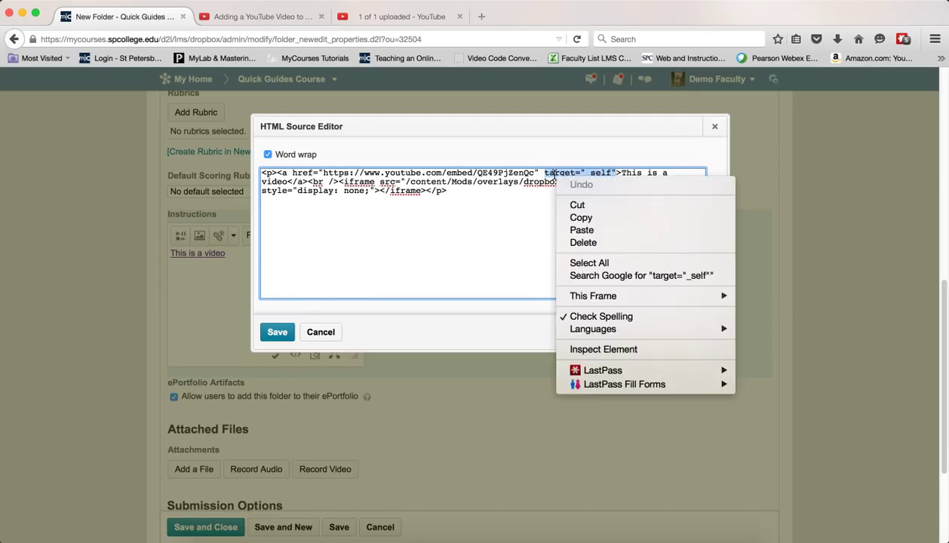
{"action": "left_click", "coordinate": [582, 230]}
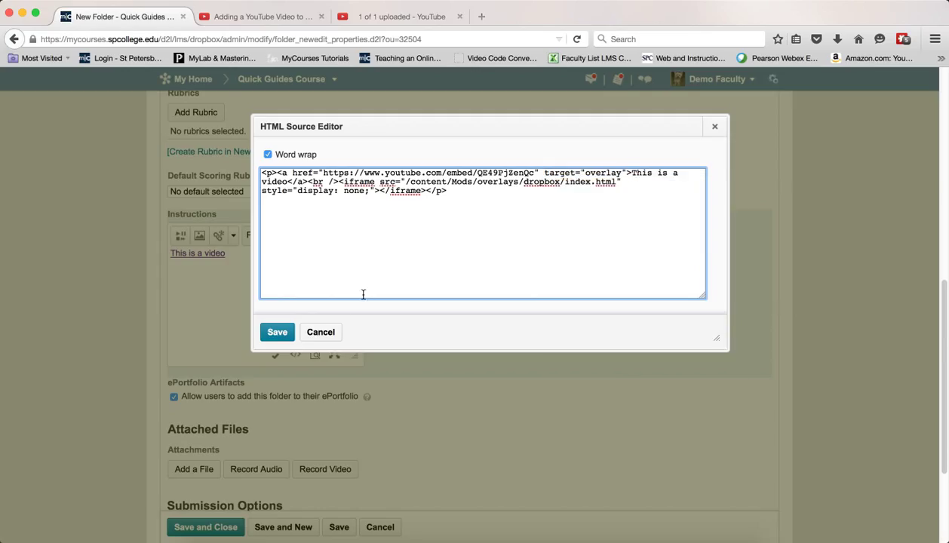
{"action": "left_click", "coordinate": [277, 331]}
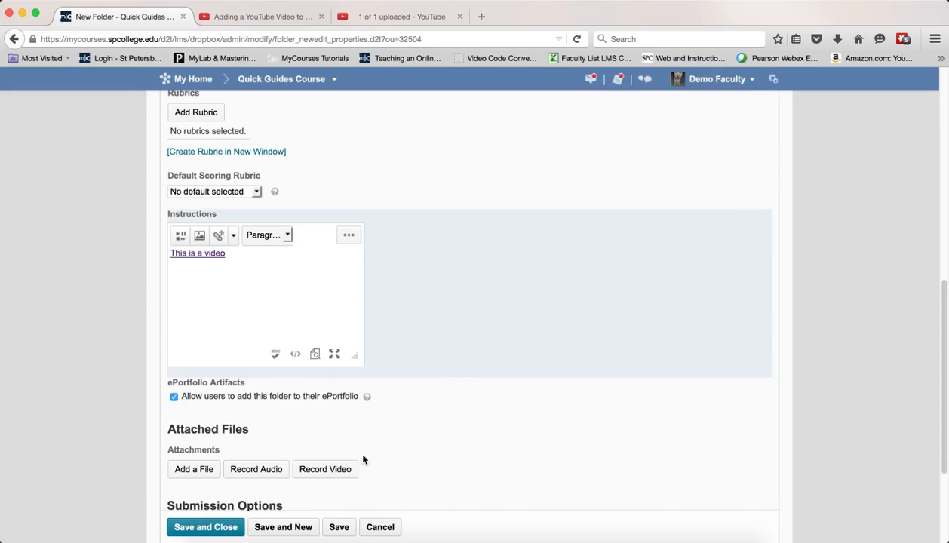
- Save and close the folder, then preview dropbox folders and open Week 3 Project
{"action": "left_click", "coordinate": [222, 527]}
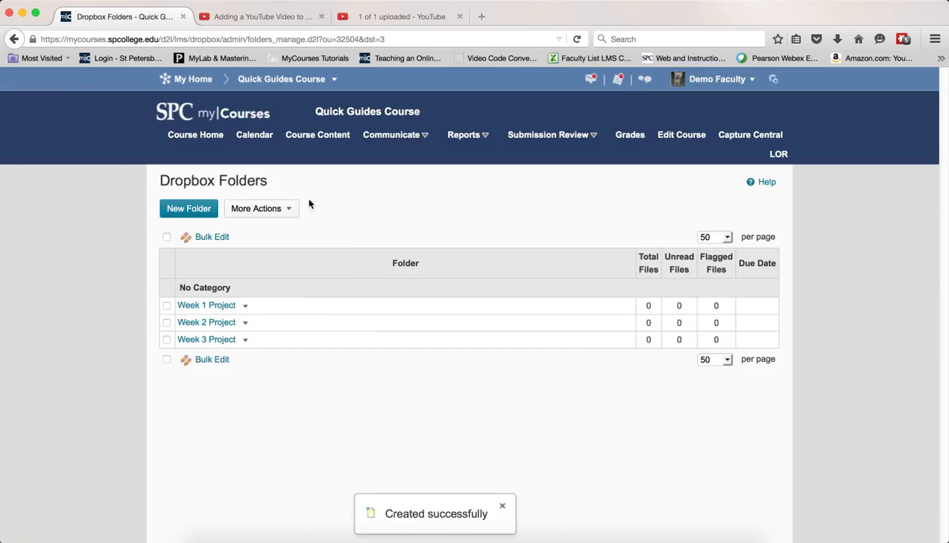
{"action": "left_click", "coordinate": [284, 208]}
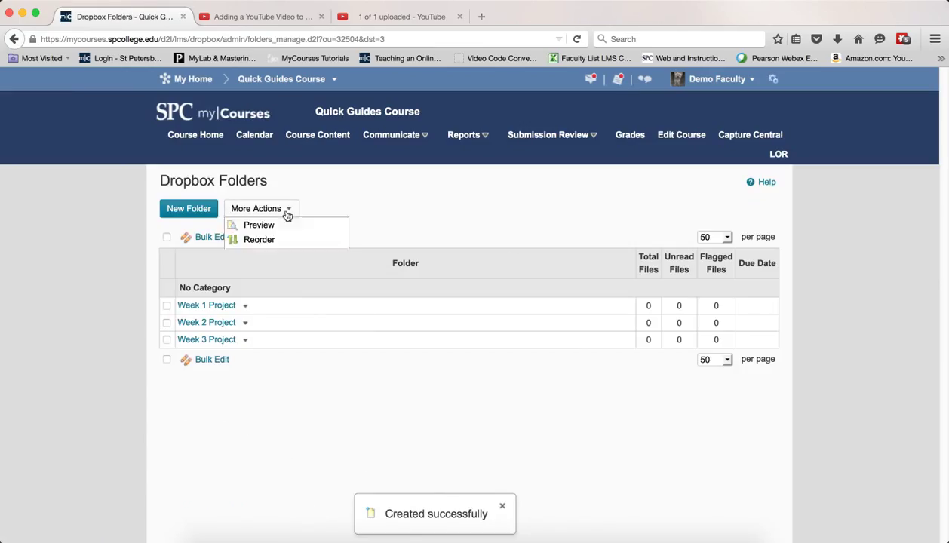
{"action": "left_click", "coordinate": [286, 224]}
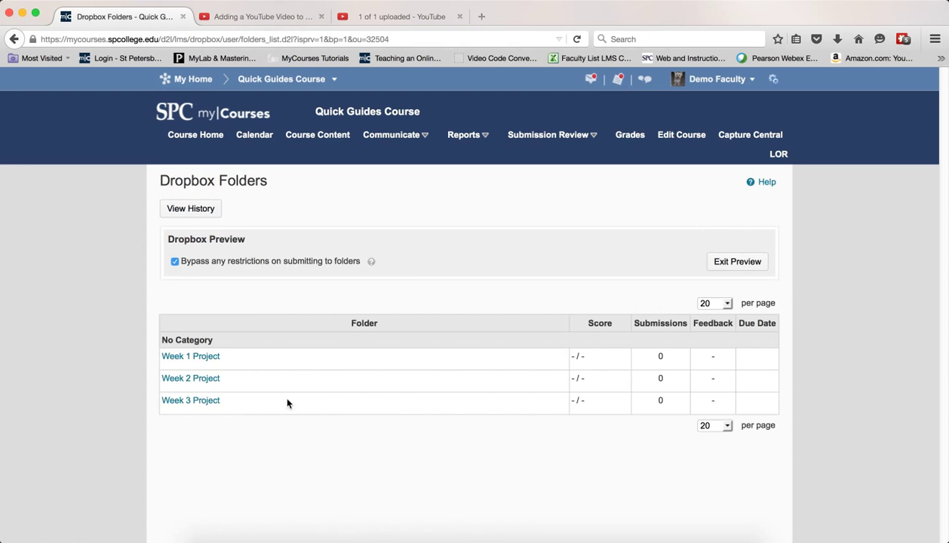
{"action": "left_click", "coordinate": [211, 400]}
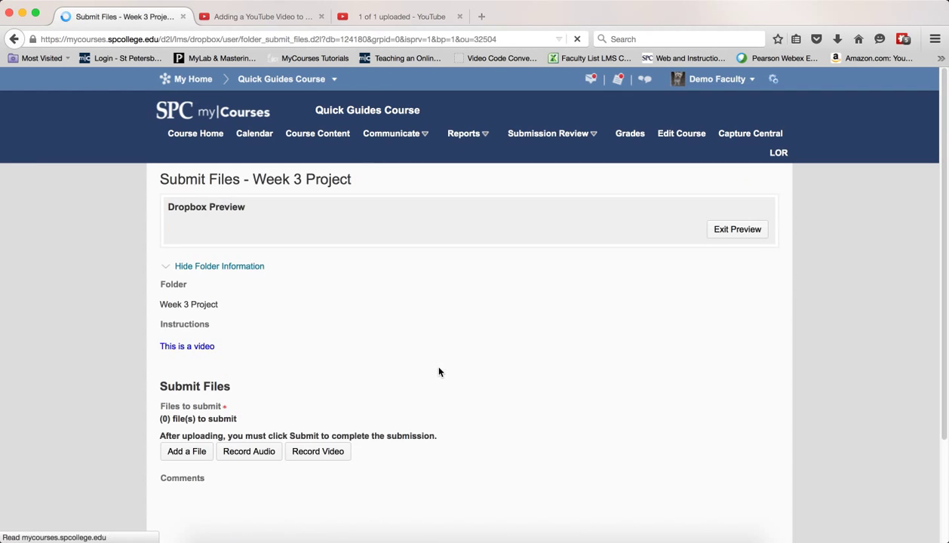
- Play the 'This is a video' link in its overlay, skip ahead, then close the overlay
{"action": "scroll", "coordinate": [431, 360], "scroll_direction": "down", "scroll_amount": 1}
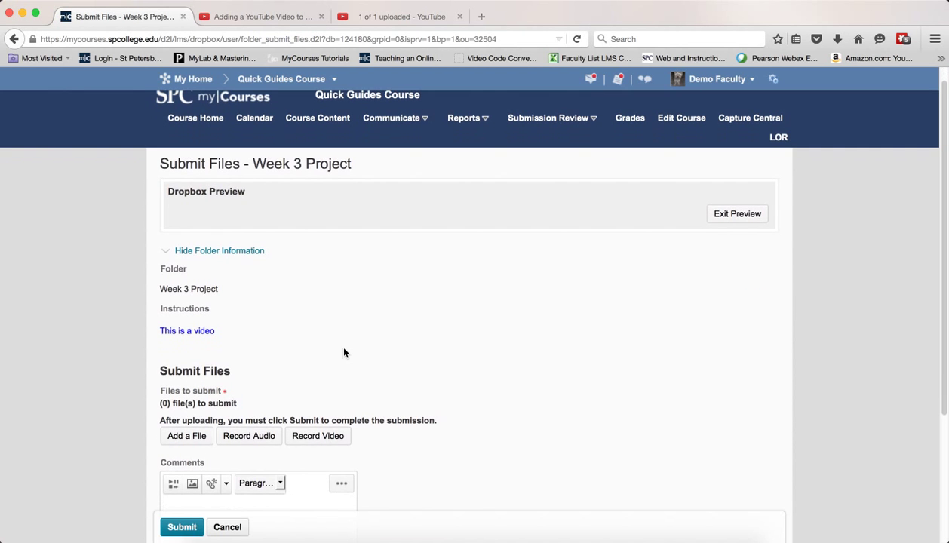
{"action": "left_click", "coordinate": [182, 334]}
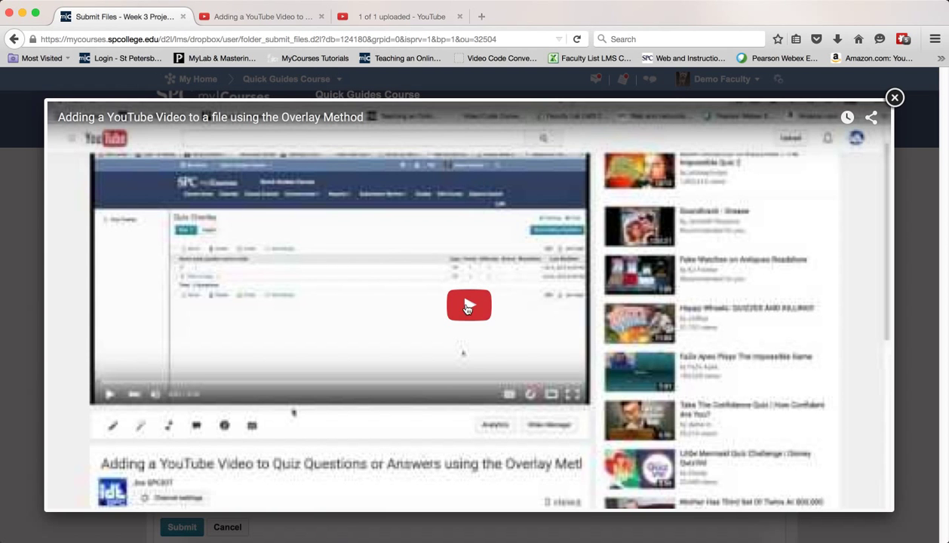
{"action": "left_click", "coordinate": [580, 343]}
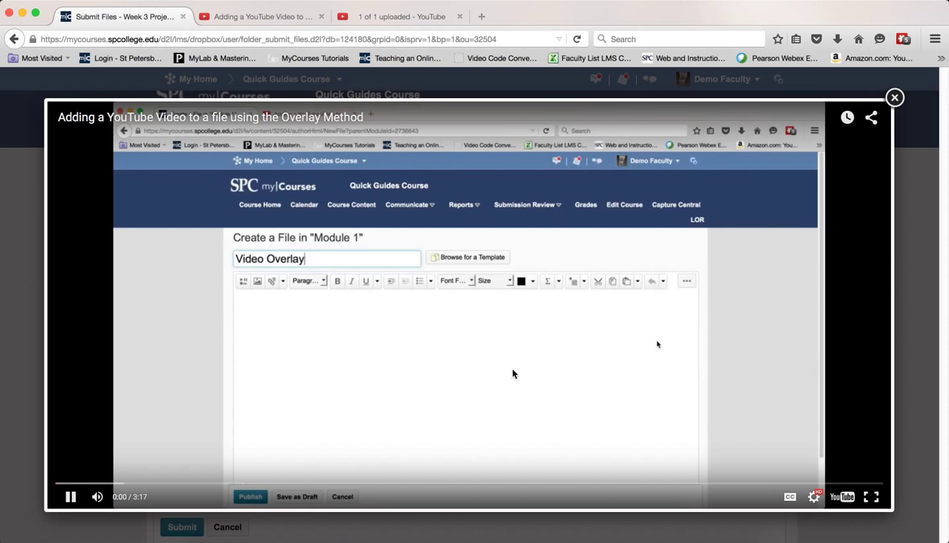
{"action": "left_click", "coordinate": [433, 484]}
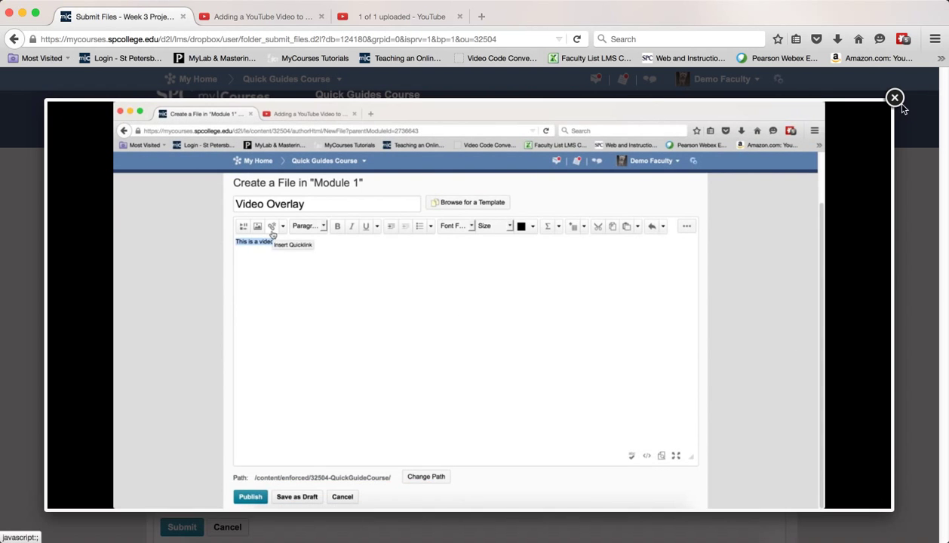
{"action": "left_click", "coordinate": [896, 99]}
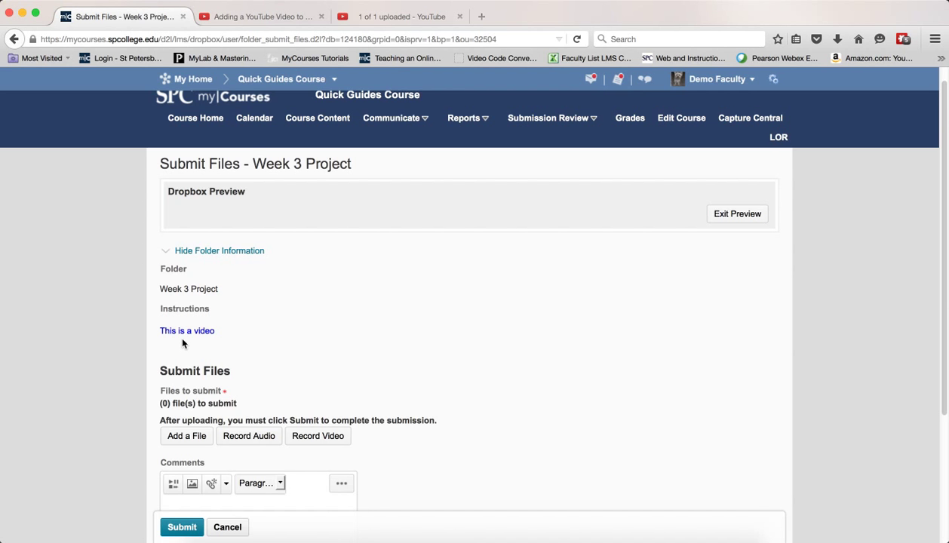